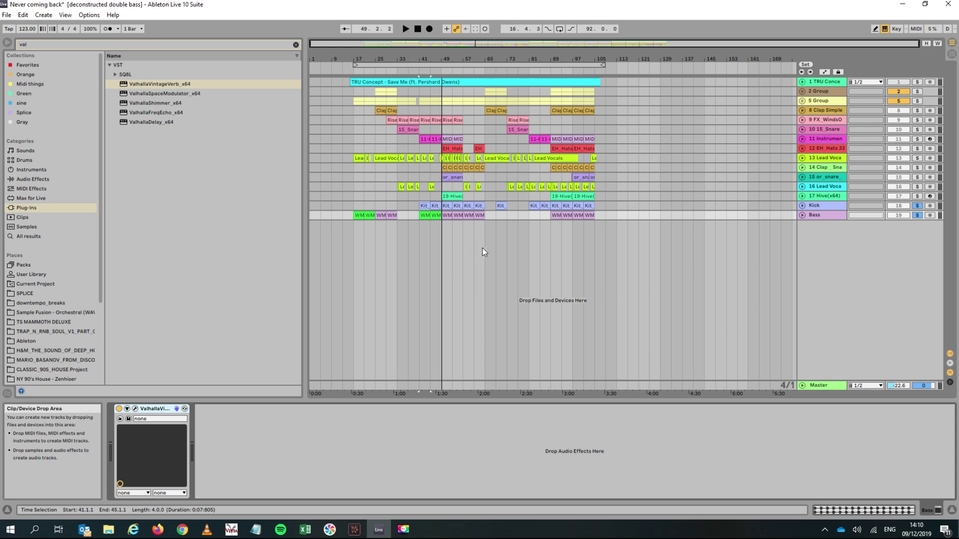
Start playback of the arrangement from bar 41
{"action": "key", "text": "space"}
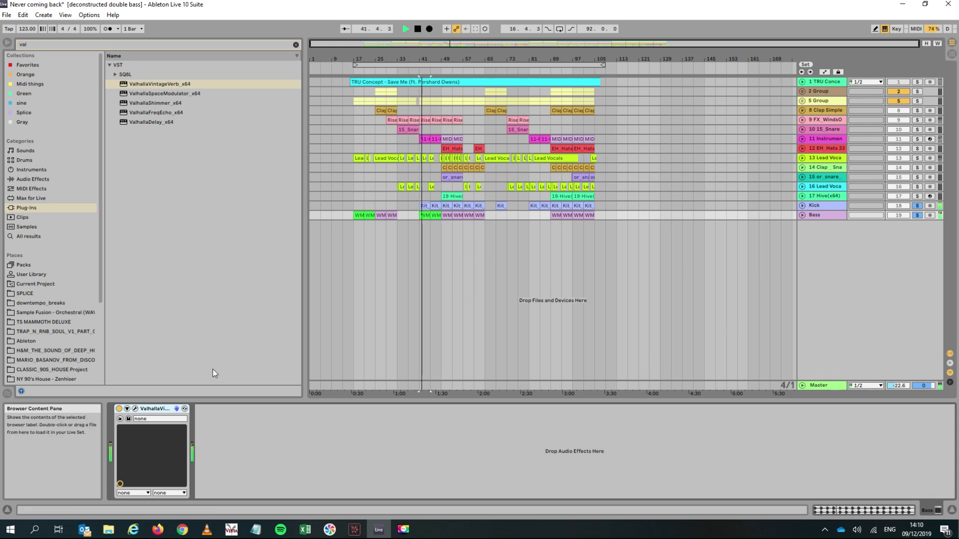
Add Multiband Dynamics after the Bass track's plug-in and group it into an Audio Effect Rack
{"action": "left_click", "coordinate": [818, 216]}
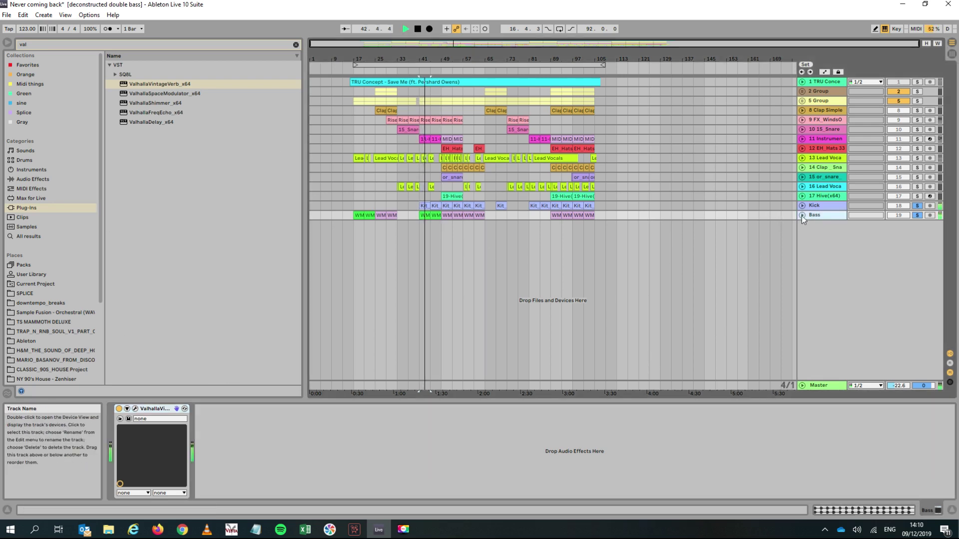
{"action": "left_click", "coordinate": [26, 180]}
{"action": "left_click", "coordinate": [98, 46]}
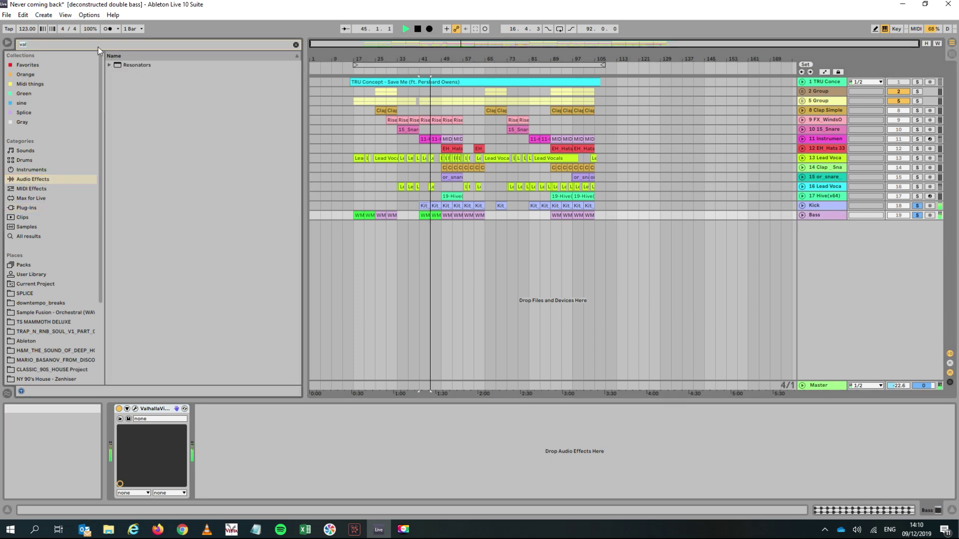
{"action": "type", "text": "dyn"}
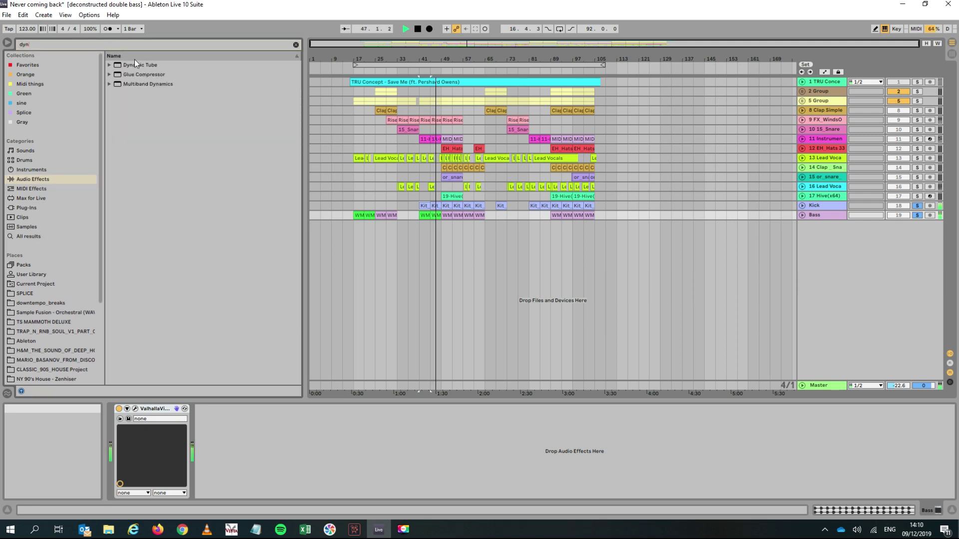
{"action": "left_click", "coordinate": [148, 85]}
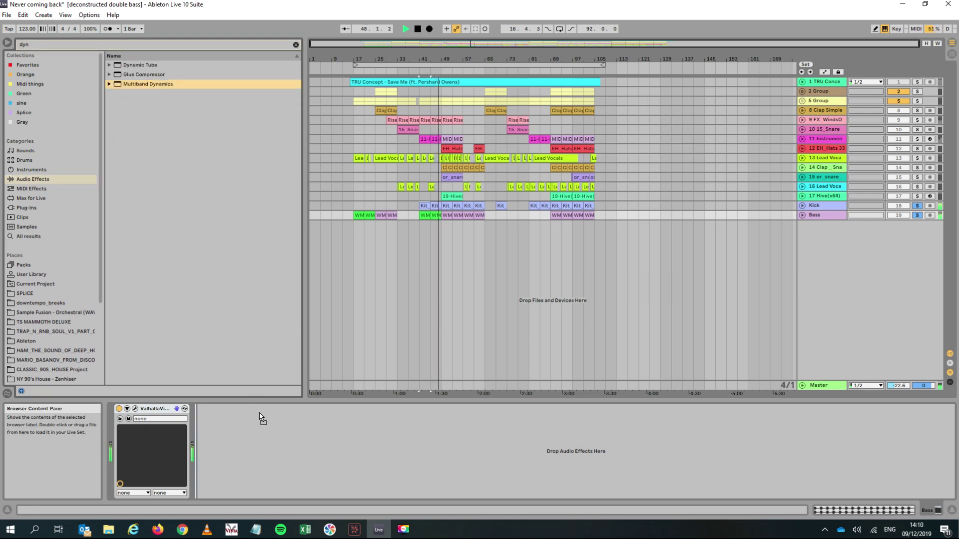
{"action": "left_click_drag", "start_coordinate": [259, 417], "coordinate": [259, 421]}
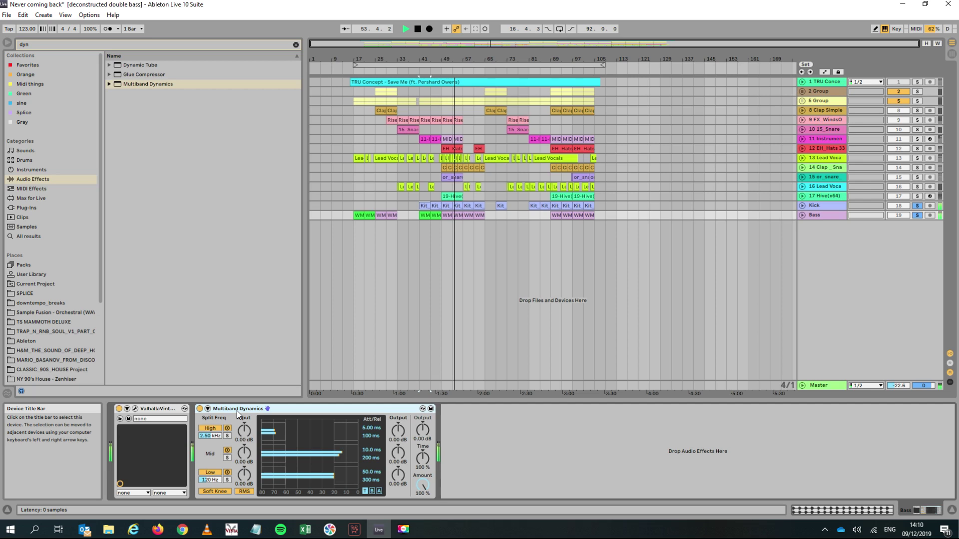
{"action": "key", "text": "ctrl+g"}
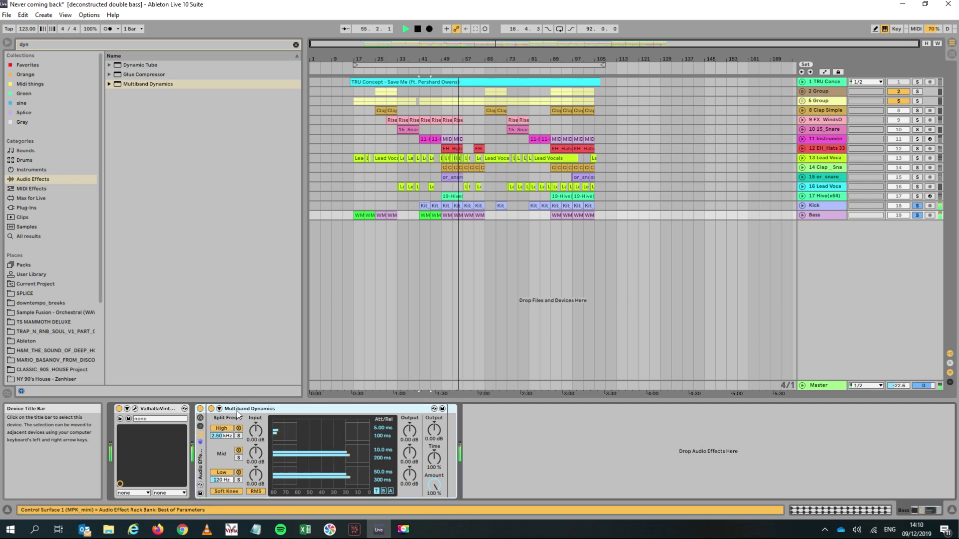
Duplicate the rack's Multiband Dynamics chain twice to make three chains, then stop playback
{"action": "left_click", "coordinate": [200, 427]}
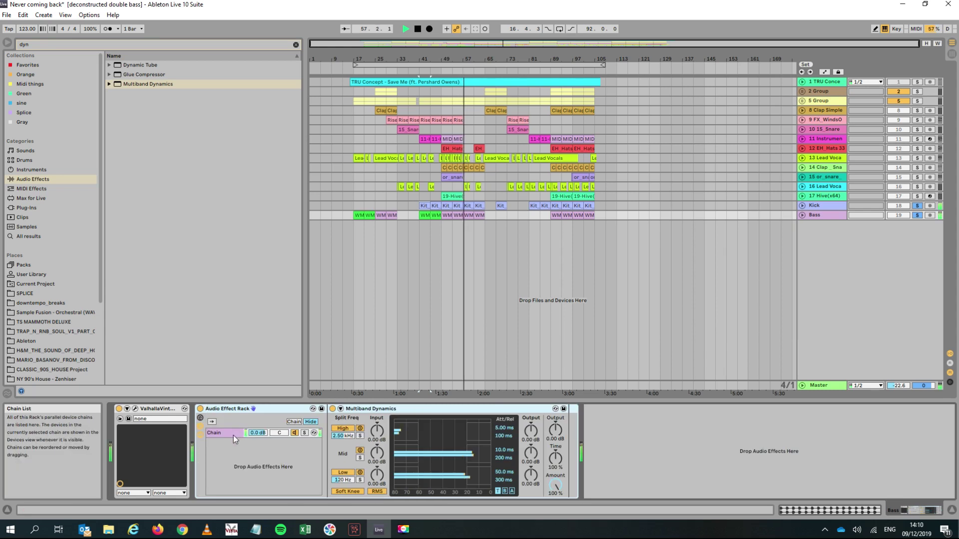
{"action": "left_click", "coordinate": [415, 414]}
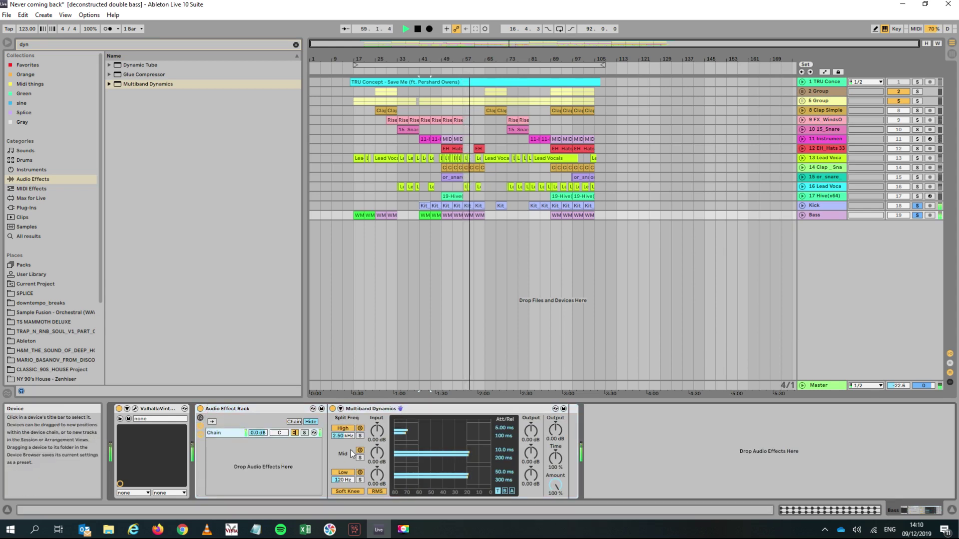
{"action": "key", "text": "ctrl+d"}
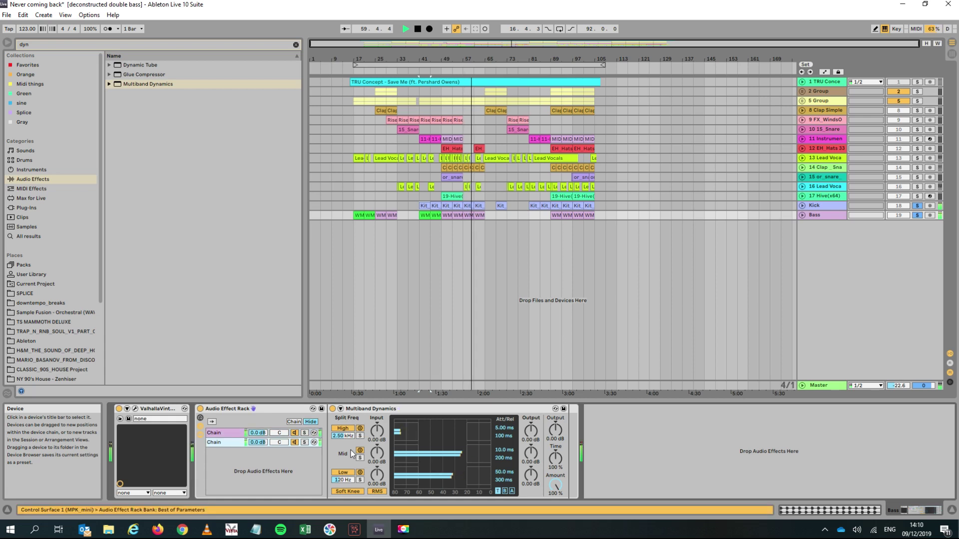
{"action": "key", "text": "ctrl+d"}
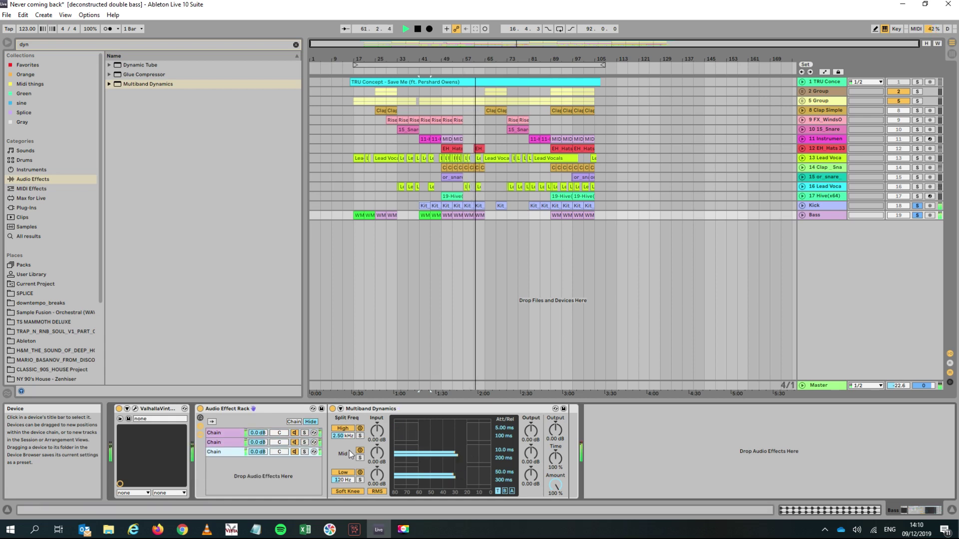
{"action": "key", "text": "space"}
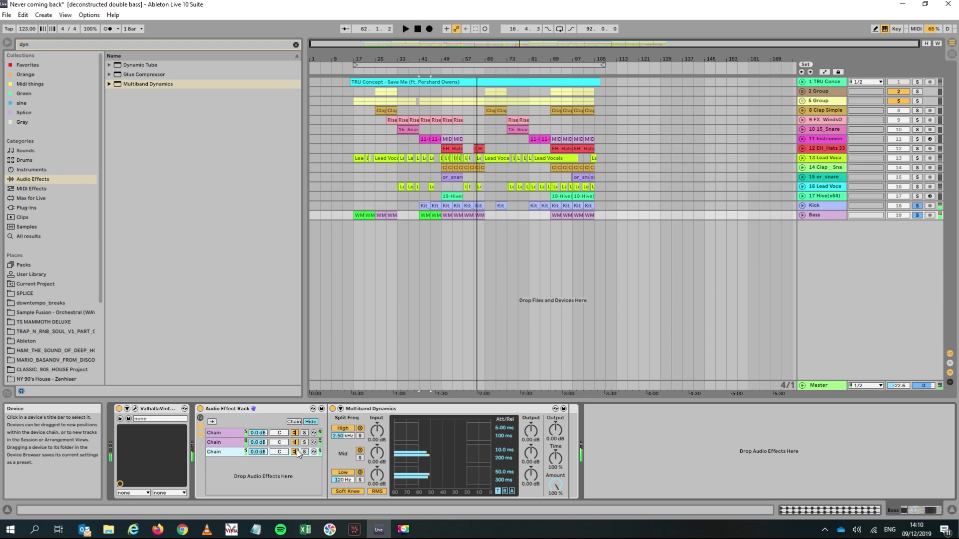
In the second chain, solo the Multiband Dynamics high band and resume playback from bar 41
{"action": "left_click", "coordinate": [231, 433]}
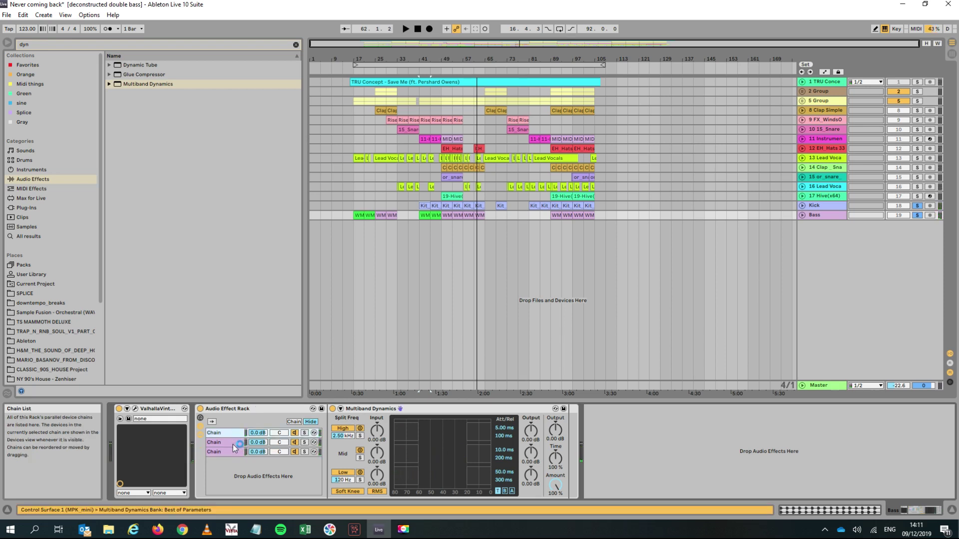
{"action": "left_click", "coordinate": [230, 443]}
{"action": "left_click", "coordinate": [231, 452]}
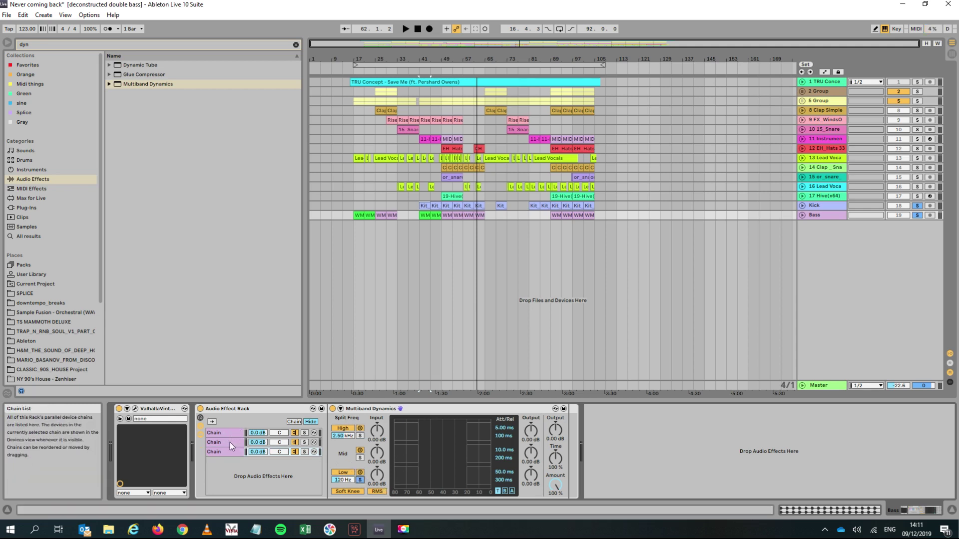
{"action": "left_click", "coordinate": [230, 442]}
{"action": "left_click", "coordinate": [360, 457]}
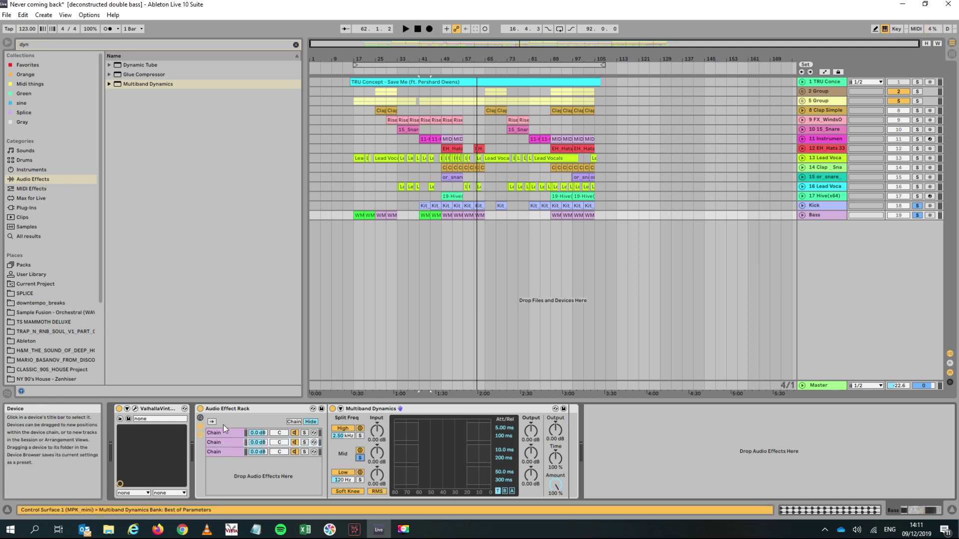
{"action": "left_click", "coordinate": [360, 436]}
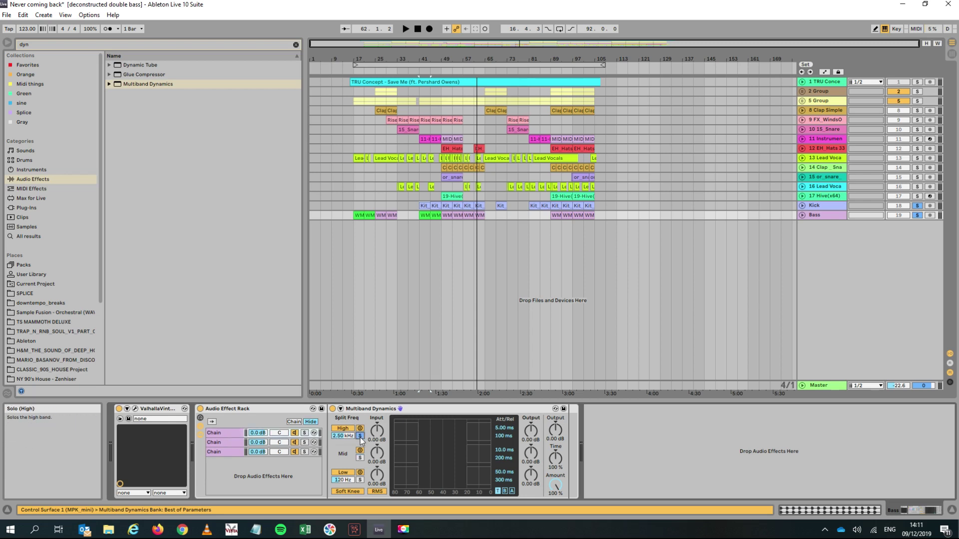
{"action": "key", "text": "space"}
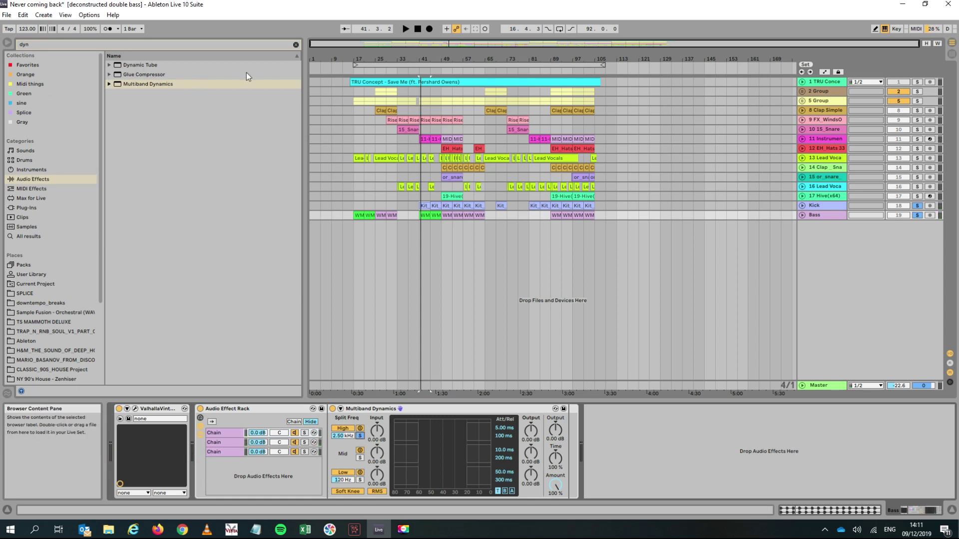
Add a Compressor after the third chain's Multiband Dynamics, sidechained from the Kick track
{"action": "left_click", "coordinate": [296, 45]}
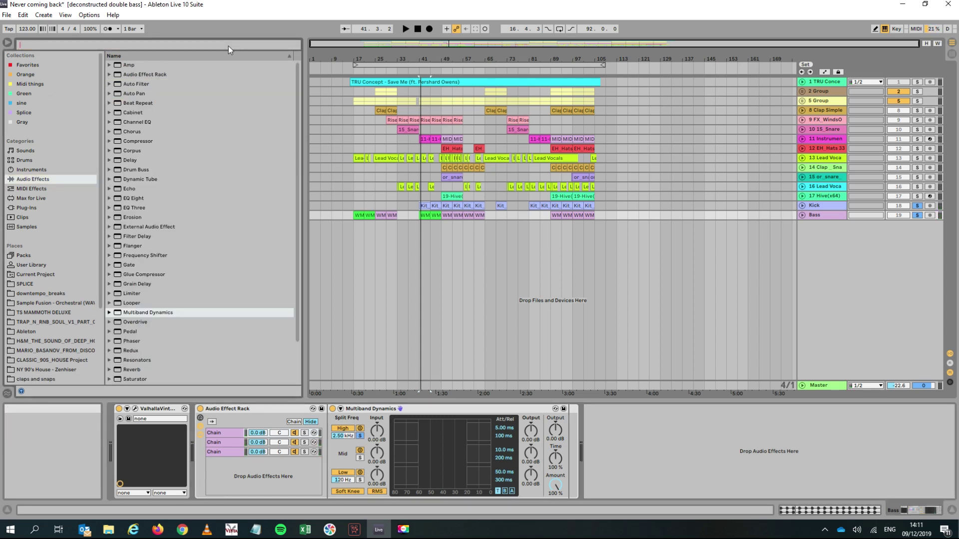
{"action": "type", "text": "comp"}
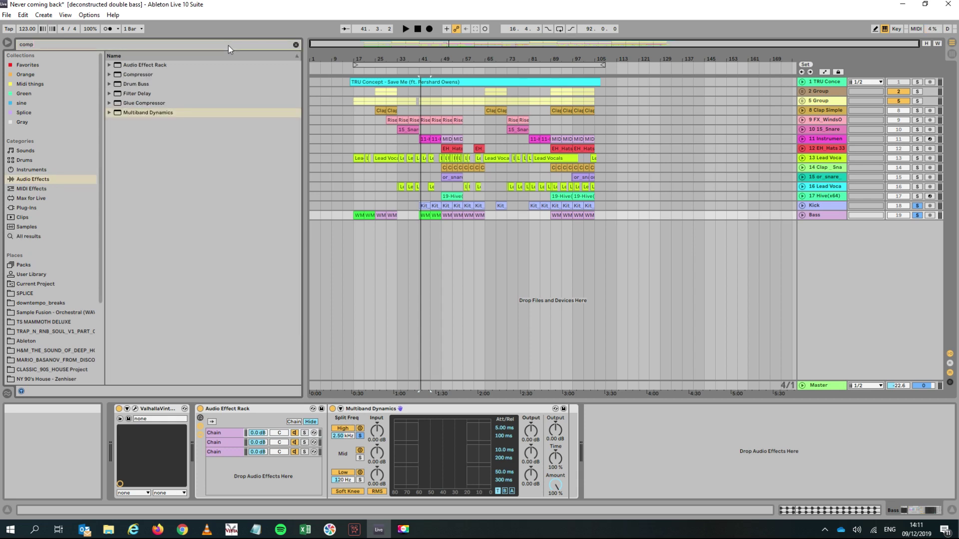
{"action": "left_click_drag", "start_coordinate": [136, 74], "coordinate": [226, 452]}
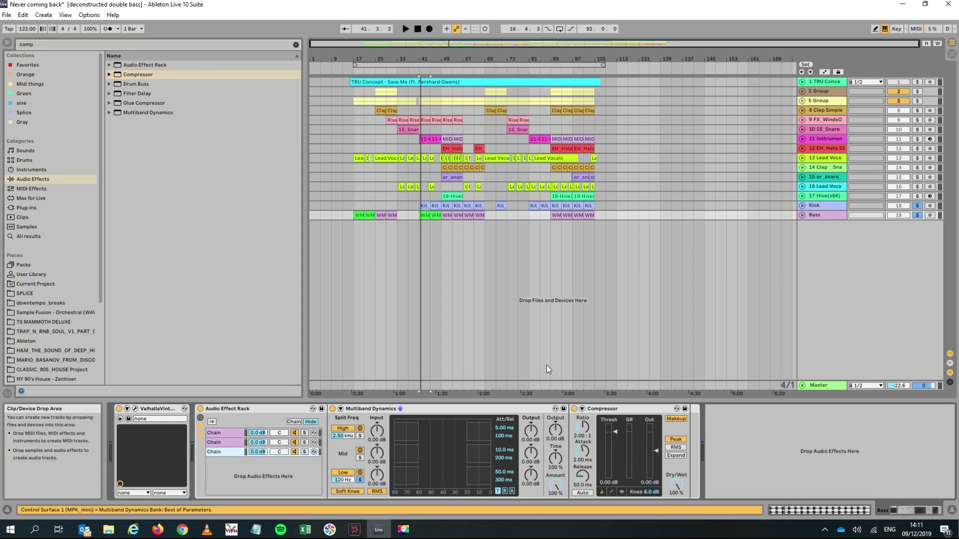
{"action": "left_click", "coordinate": [582, 409]}
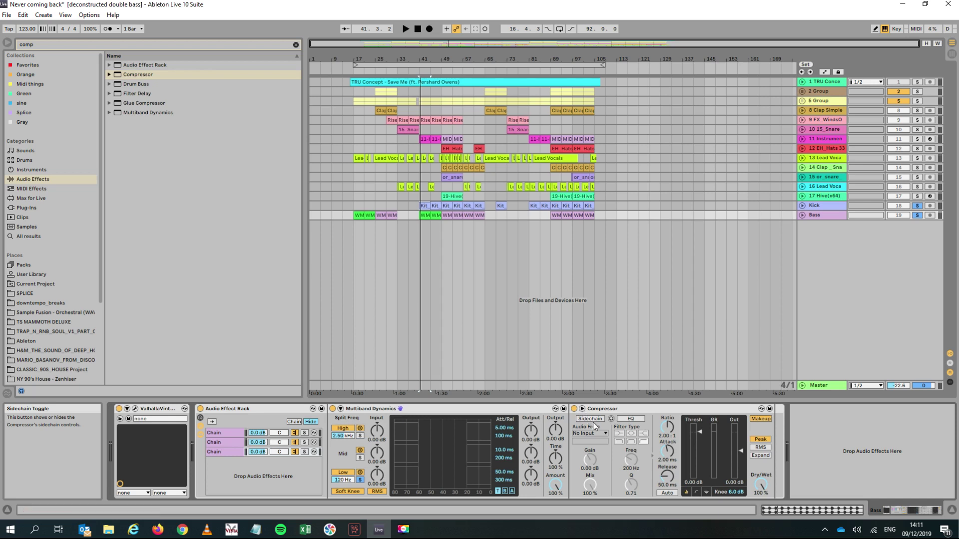
{"action": "left_click", "coordinate": [589, 433]}
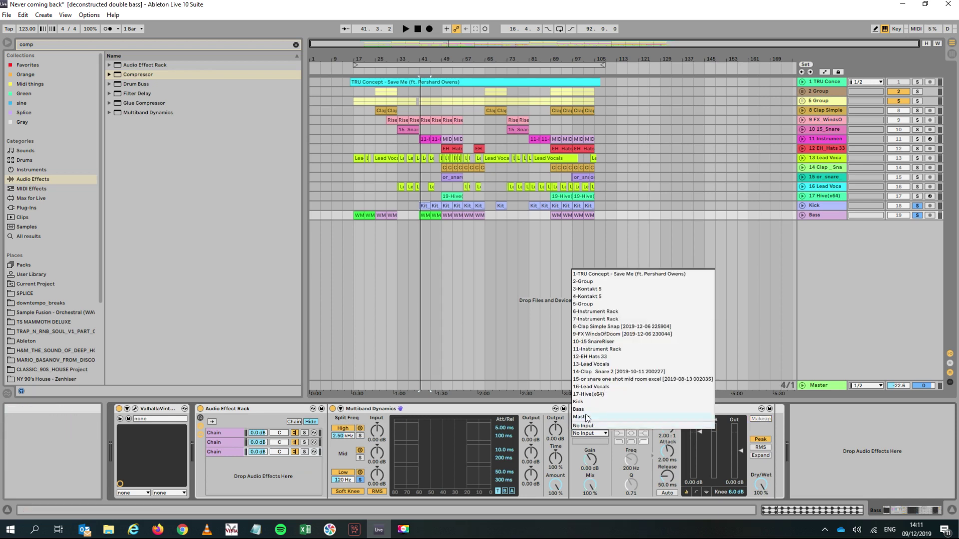
{"action": "left_click", "coordinate": [579, 402]}
While playing, lower the Compressor threshold to -42.8 dB and audition the third chain soloed
{"action": "key", "text": "space"}
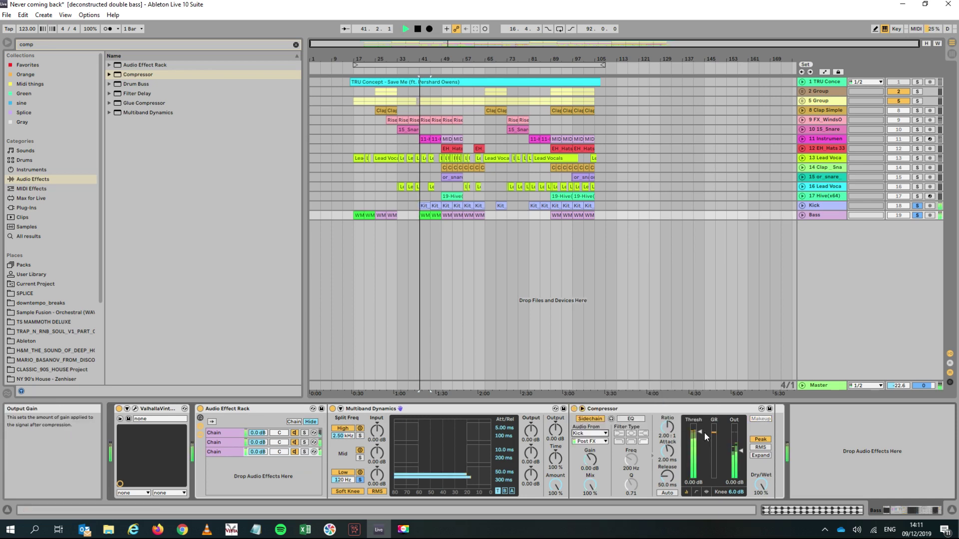
{"action": "left_click_drag", "start_coordinate": [700, 436], "coordinate": [699, 468]}
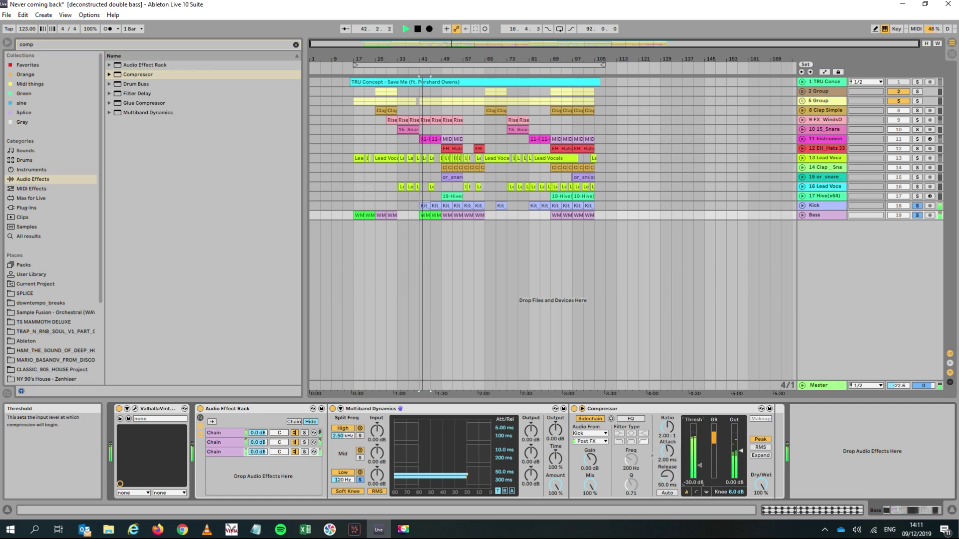
{"action": "left_click_drag", "start_coordinate": [699, 469], "coordinate": [737, 445]}
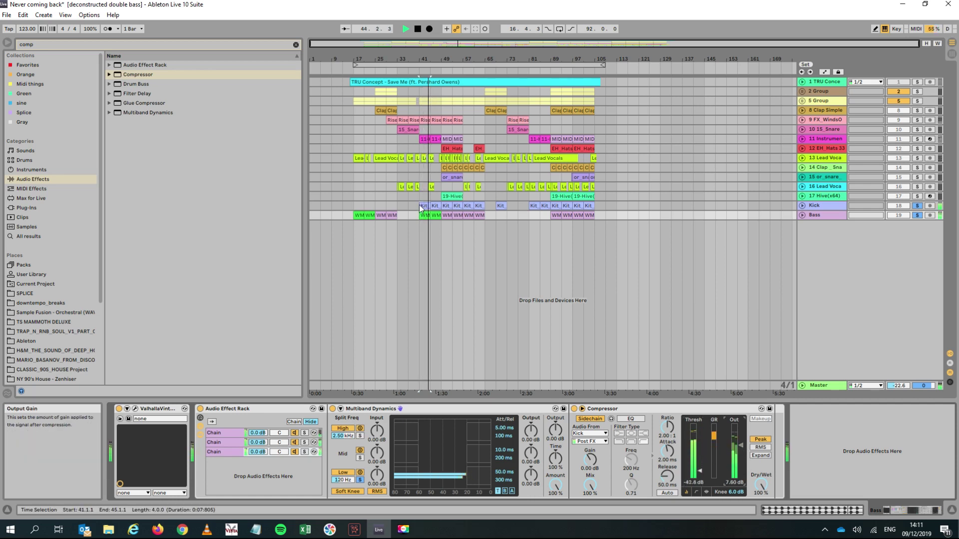
{"action": "left_click", "coordinate": [304, 452]}
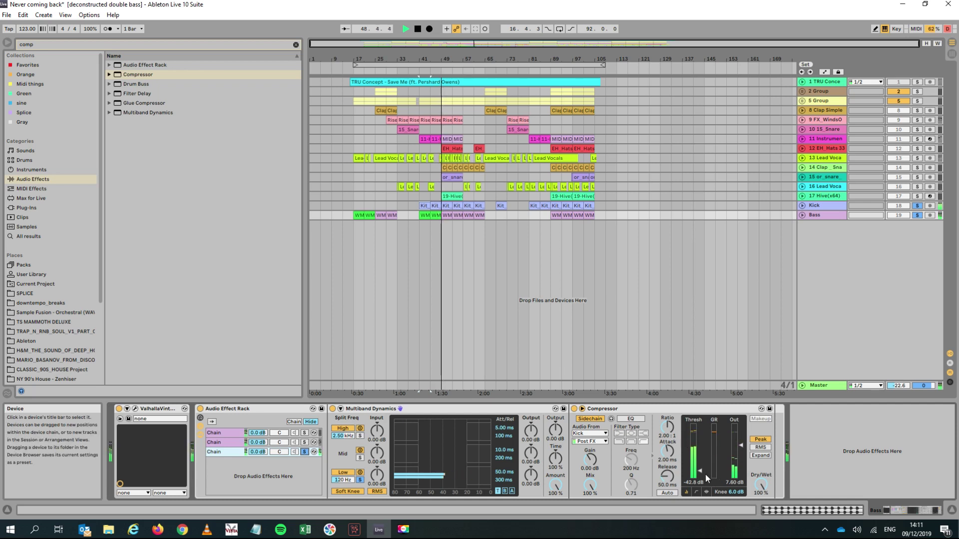
{"action": "left_click", "coordinate": [304, 452]}
{"action": "left_click", "coordinate": [224, 439]}
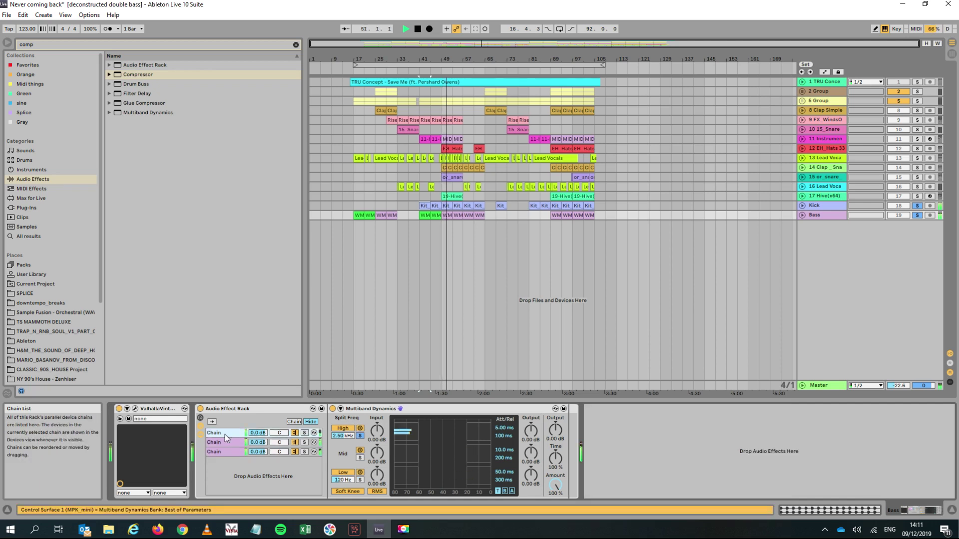
Select the third chain and raise its Multiband Dynamics low split frequency above 120 Hz
{"action": "left_click", "coordinate": [229, 452]}
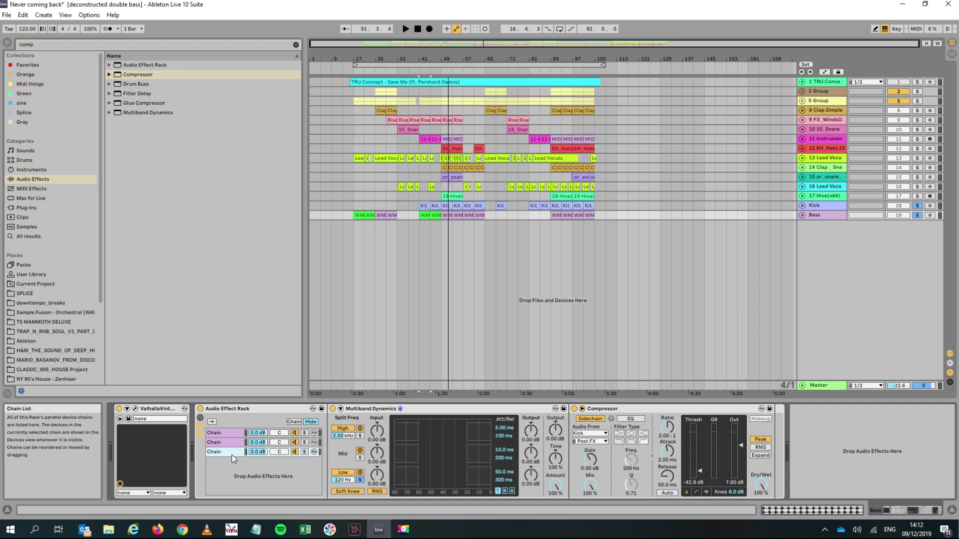
{"action": "left_click", "coordinate": [343, 482]}
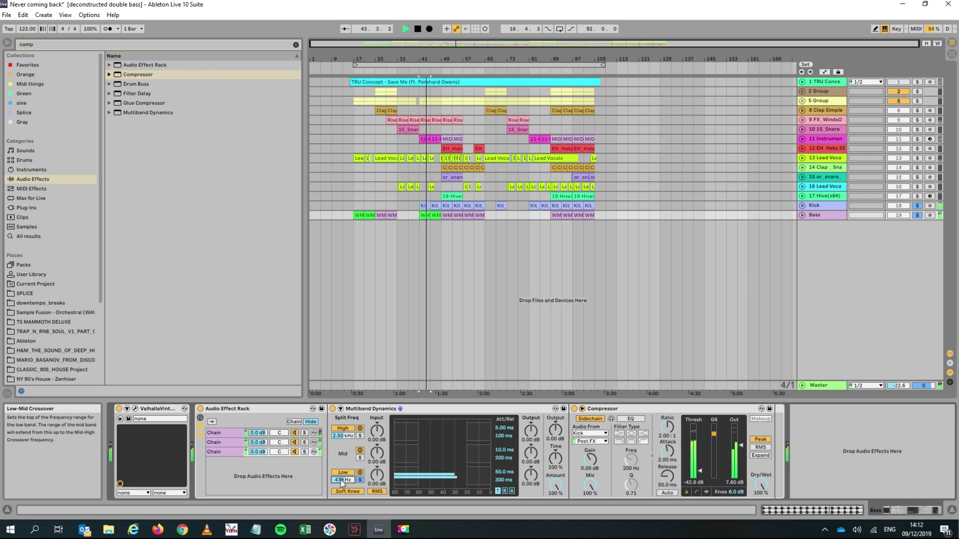
Set the third chain's low split frequency to 200 Hz and stop playback
{"action": "type", "text": "200"}
{"action": "key", "text": "Return"}
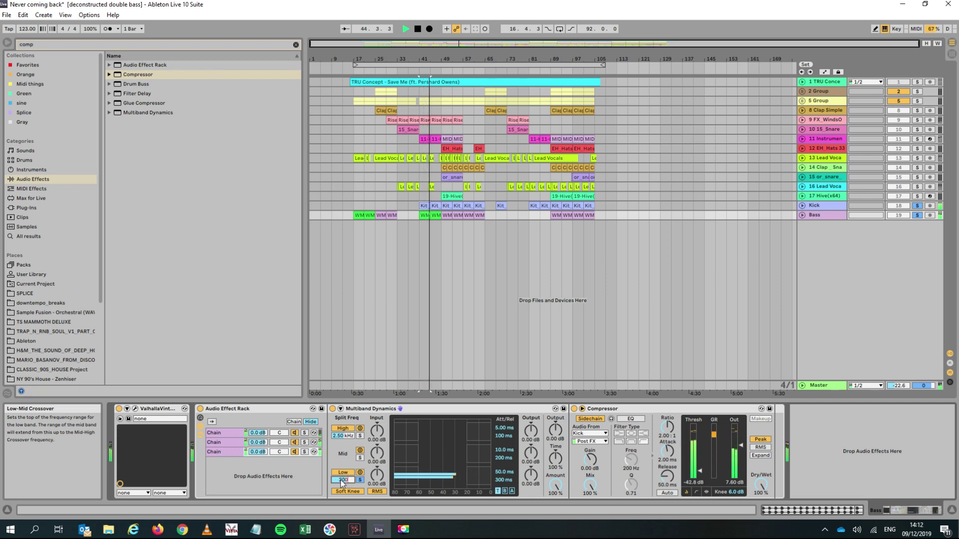
{"action": "key", "text": "space"}
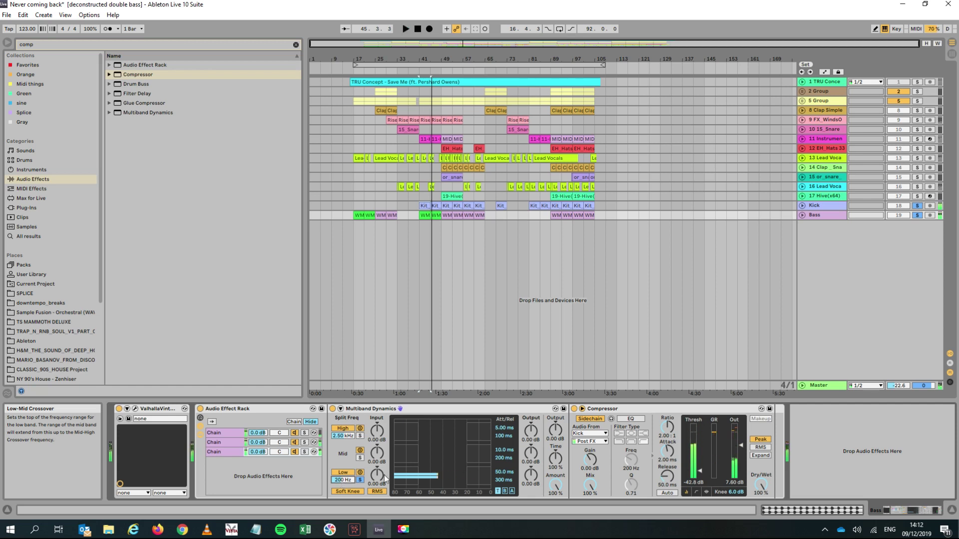
Place a Compressor after the second chain's Multiband Dynamics and lower its output gain during playback
{"action": "left_click", "coordinate": [635, 413]}
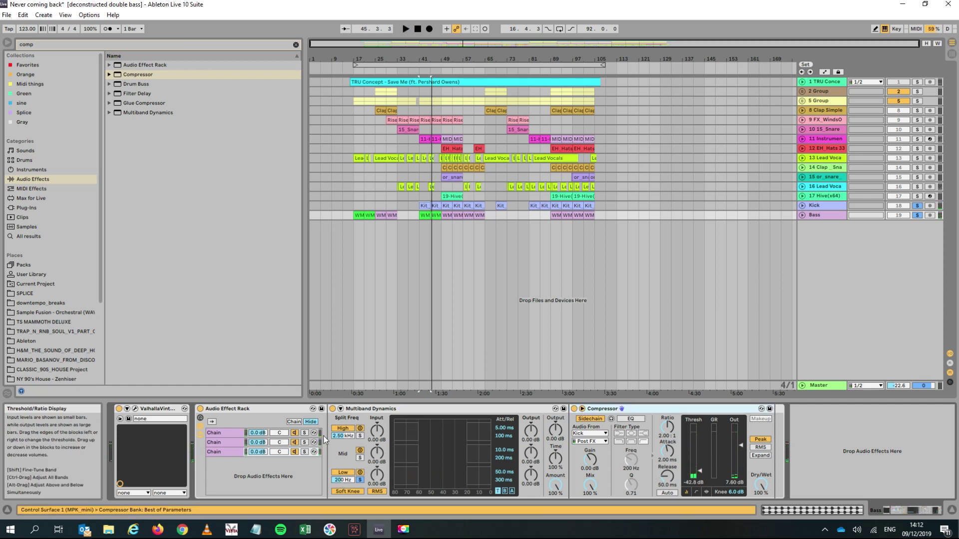
{"action": "left_click", "coordinate": [221, 441]}
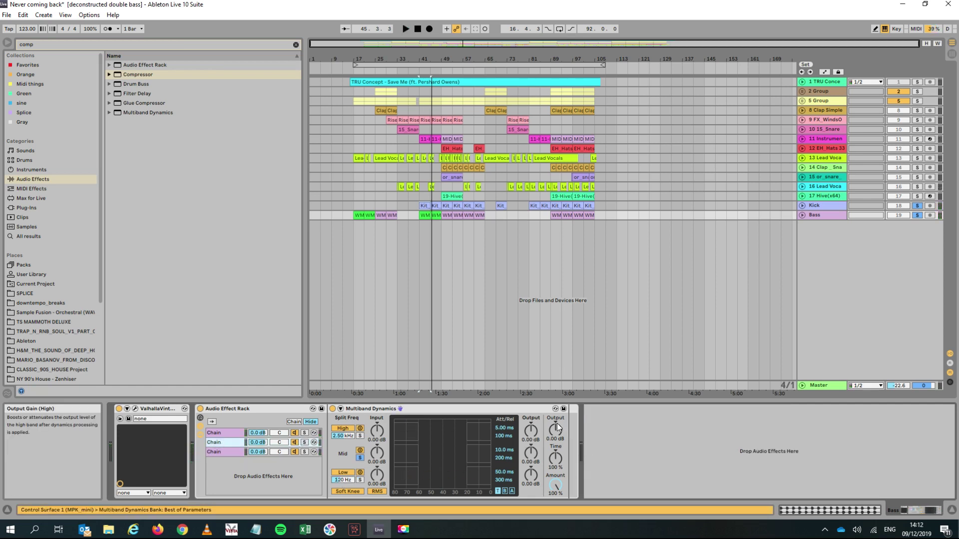
{"action": "left_click_drag", "start_coordinate": [569, 424], "coordinate": [569, 423]}
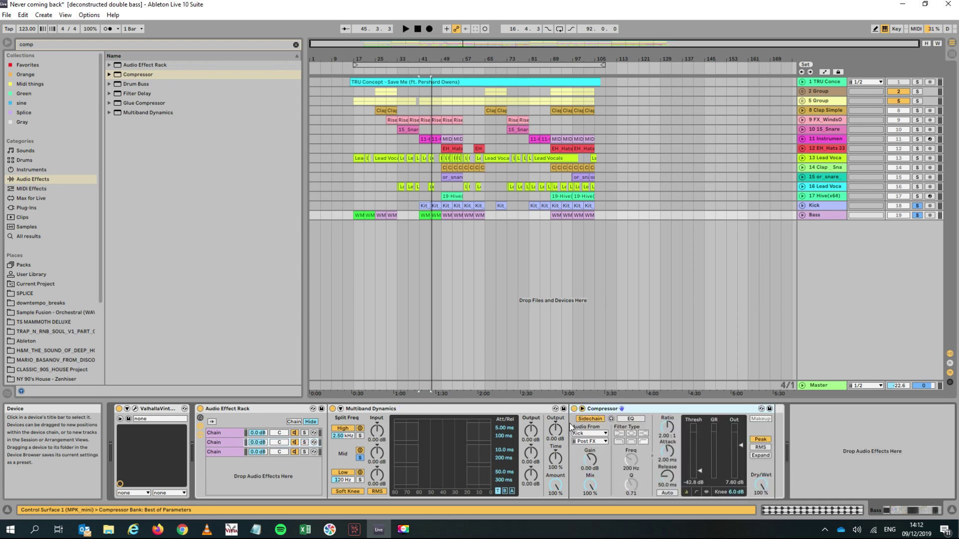
{"action": "key", "text": "space"}
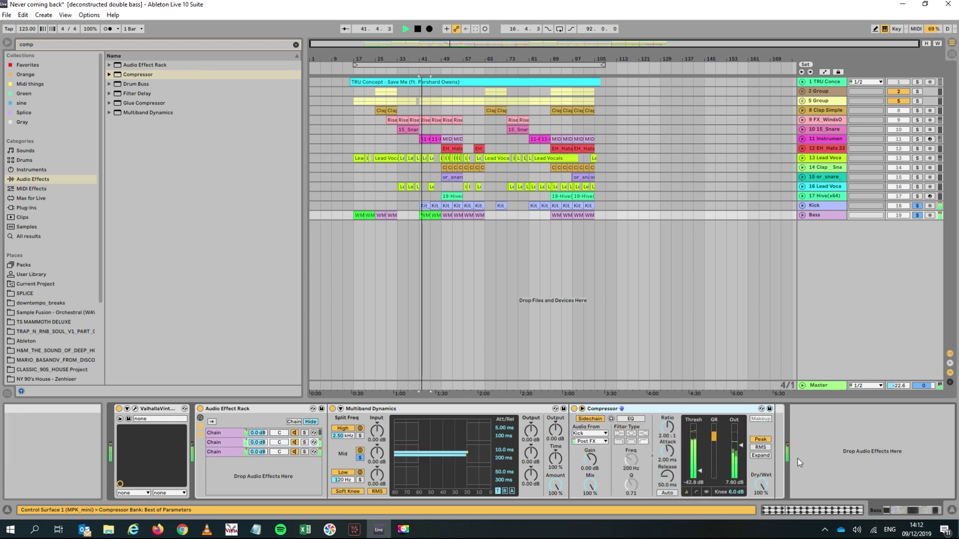
{"action": "mouse_move", "coordinate": [742, 448]}
{"action": "left_mouse_down"}
{"action": "mouse_move", "coordinate": [741, 434]}
{"action": "mouse_move", "coordinate": [742, 443]}
{"action": "left_mouse_up"}
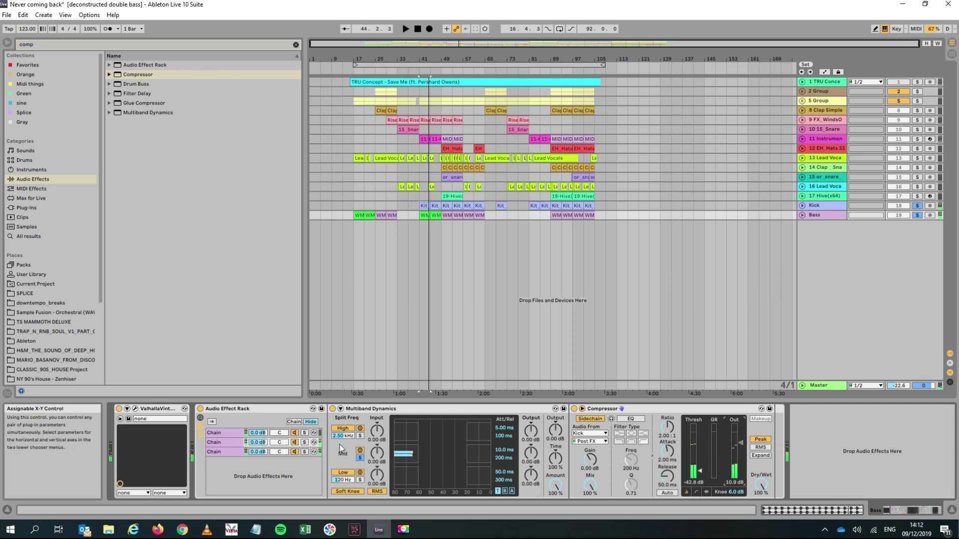